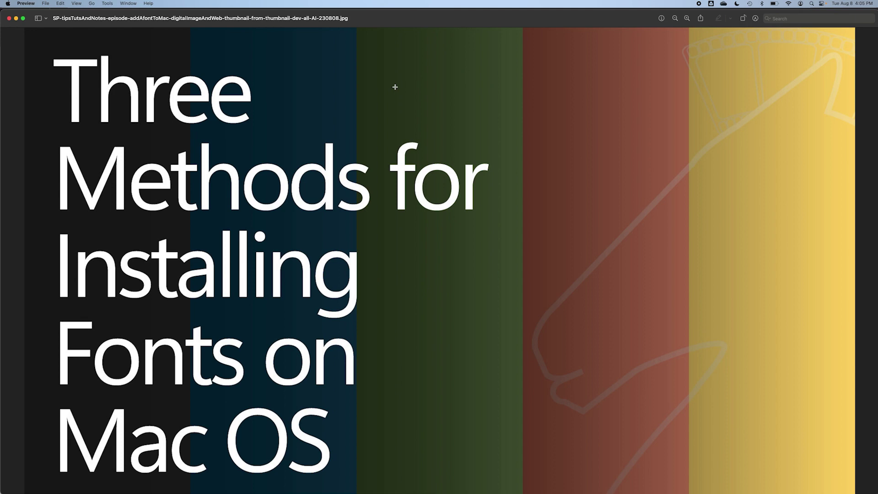
- Switch to Firefox and search dafont.com for "horror"
key("cmd+Tab")
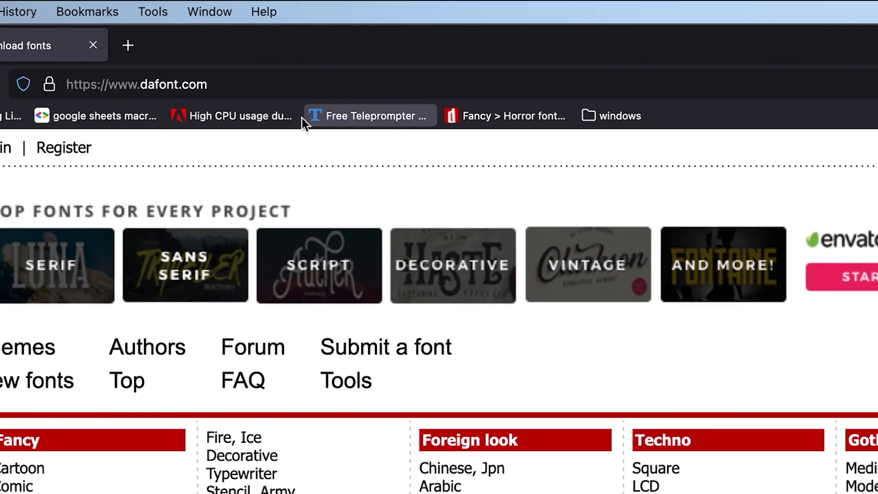
left_click_drag(205, 84, 131, 86)
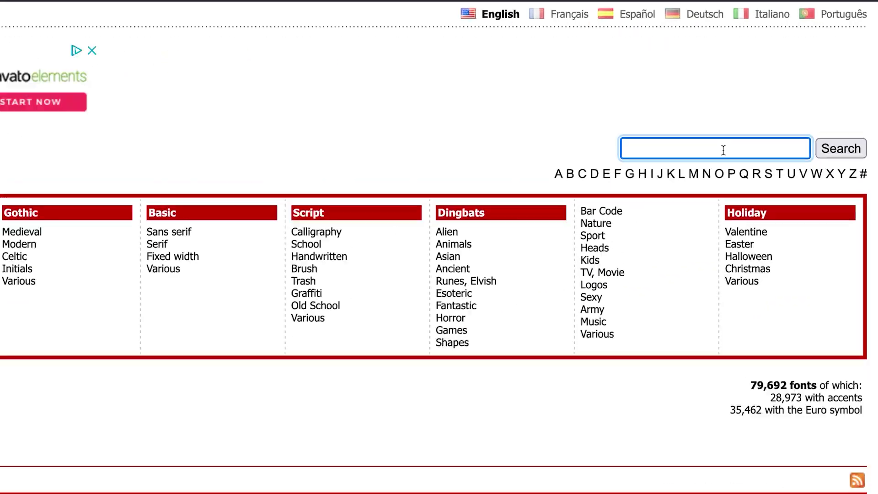
left_click(721, 147)
type("horror")
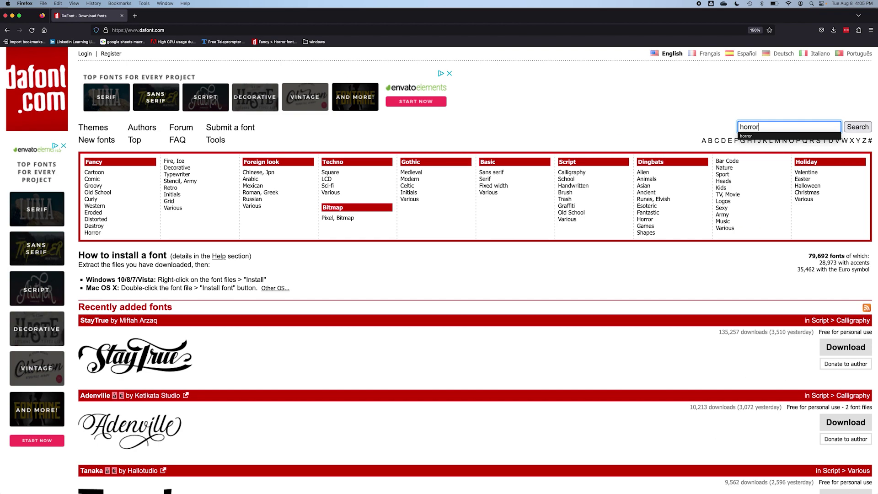
key("Return")
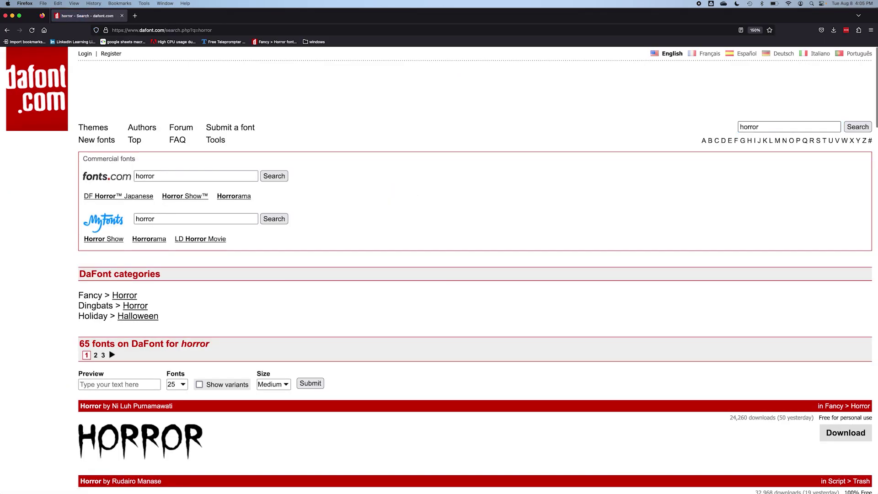
- Download the first Horror font in the results, plus the Horrors and Horroroid fonts
scroll(646, 288, "down", 10)
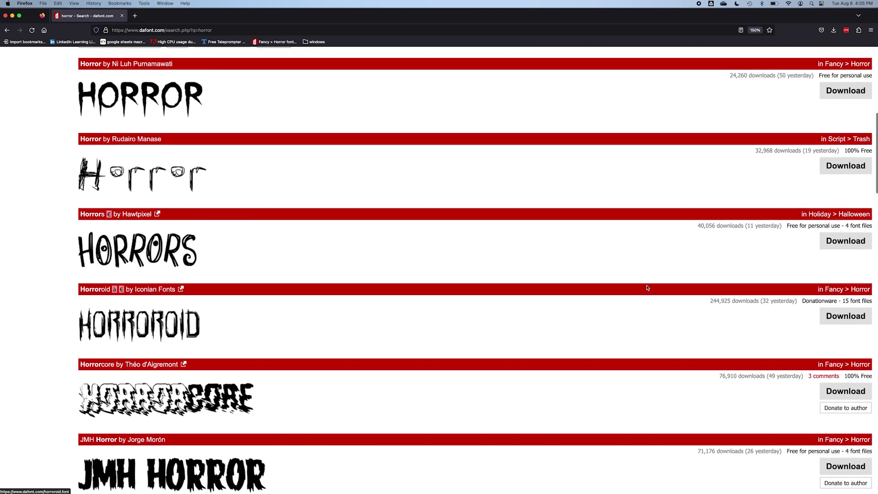
scroll(647, 288, "up", 1)
left_click(841, 95)
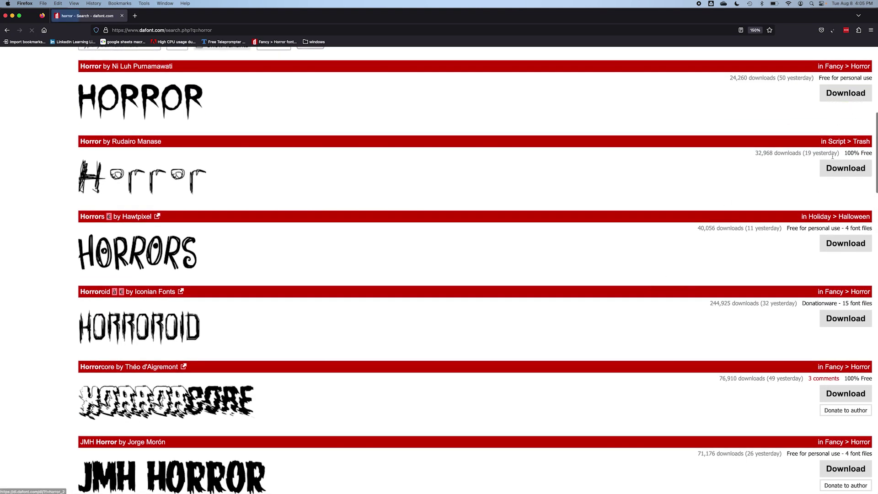
left_click(841, 249)
left_click(845, 322)
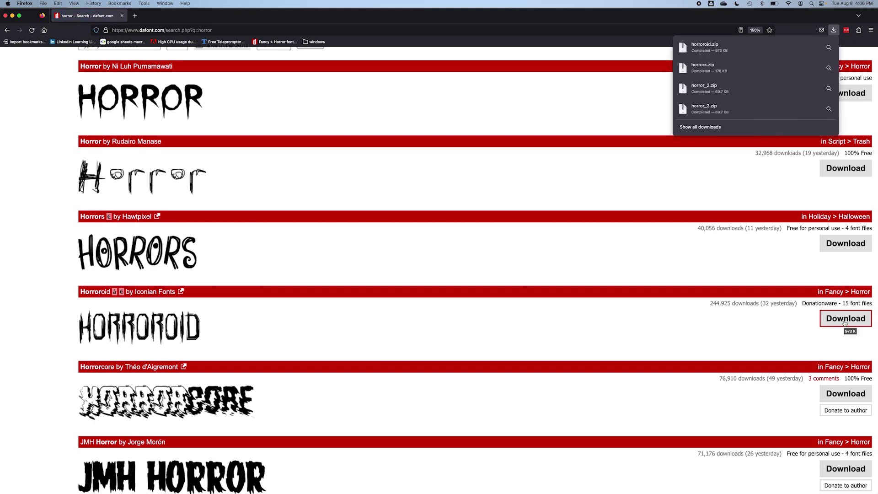
- Switch to the addFont folder in Finder and extract horror_2.zip
key("super+Tab")
key("super+Tab")
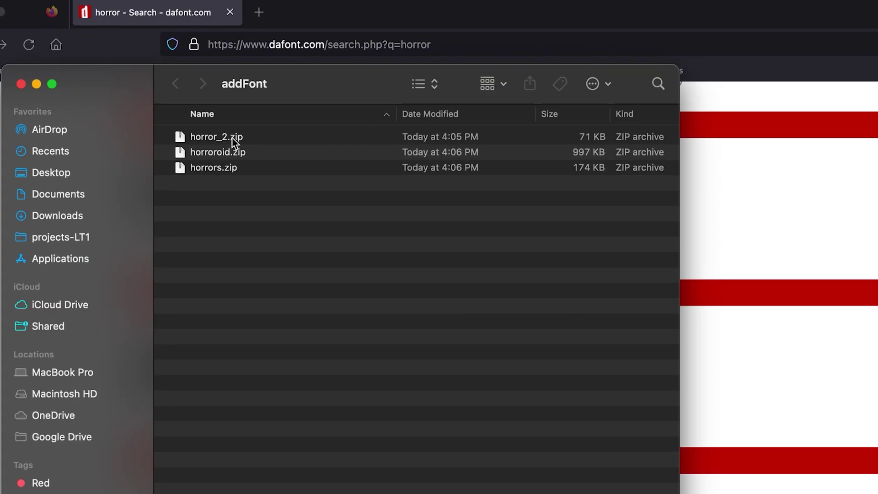
double_click(232, 137)
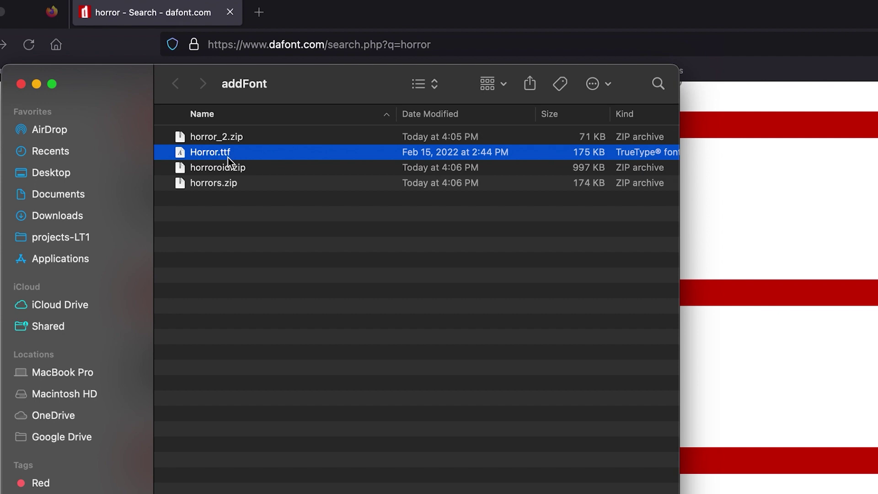
- Open Horror.ttf in Font Book and install the font
right_click(230, 156)
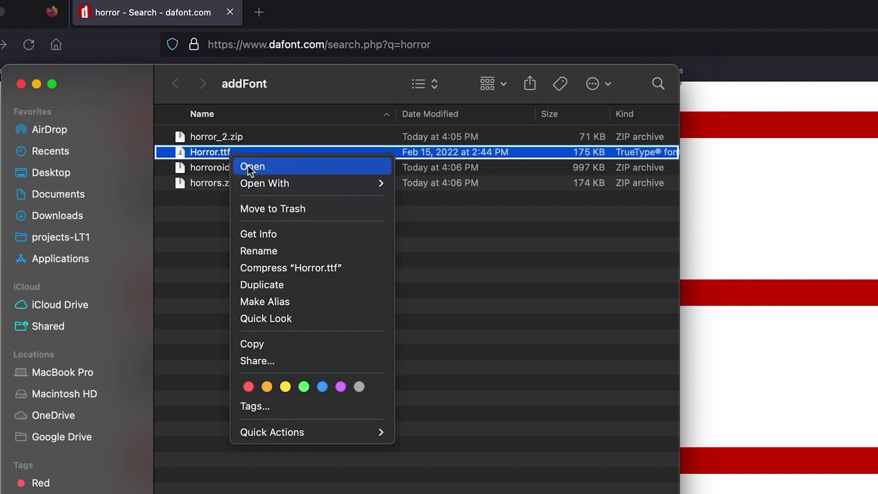
left_click(248, 166)
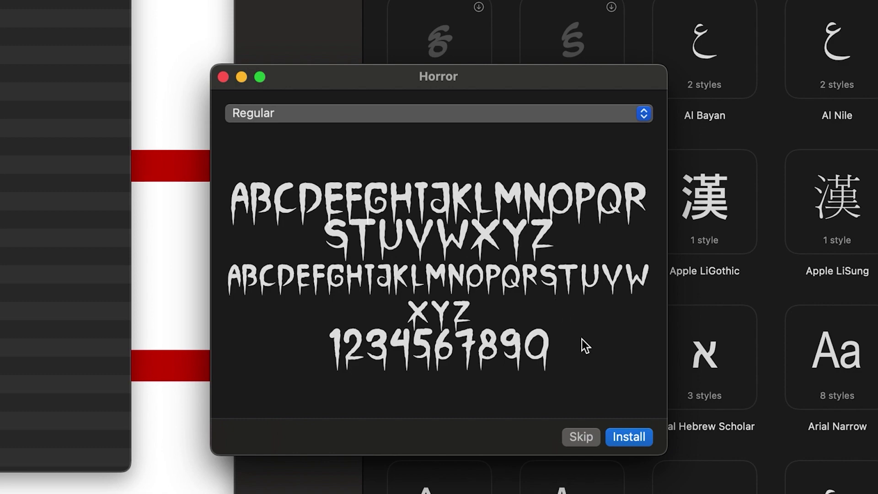
left_click(635, 441)
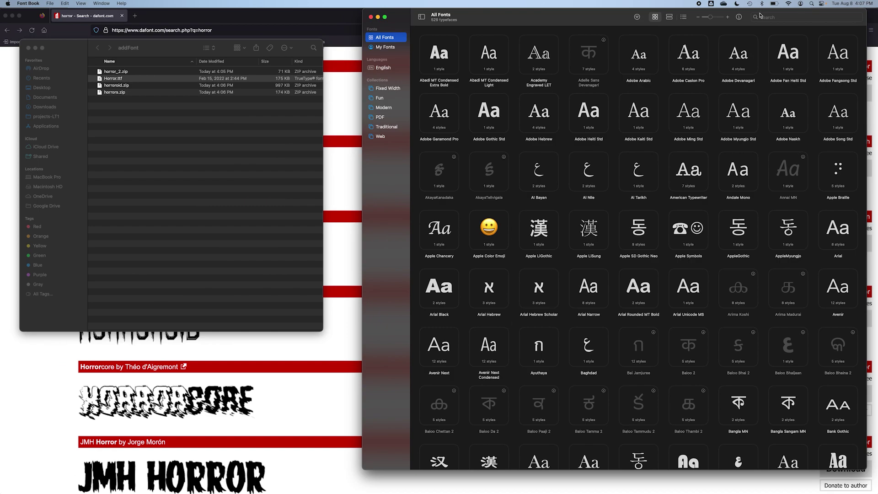
- Search Font Book for "horror" and open the Horror font's character preview
left_click(760, 17)
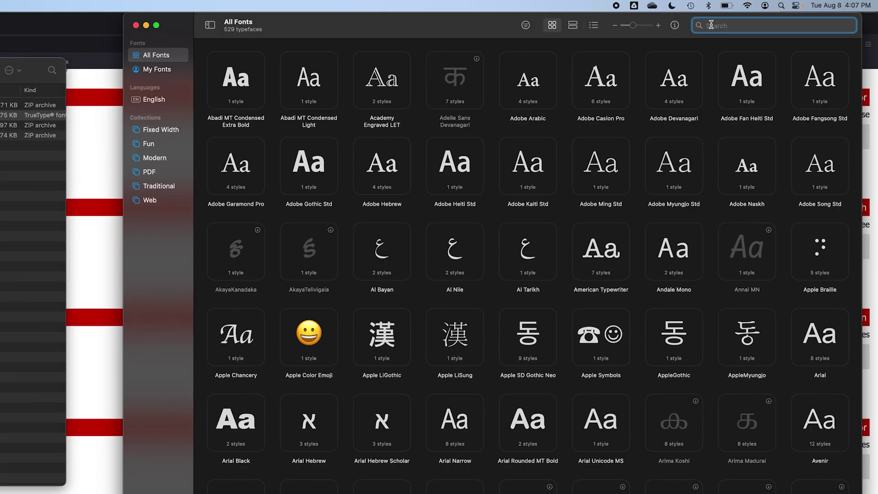
type("horror")
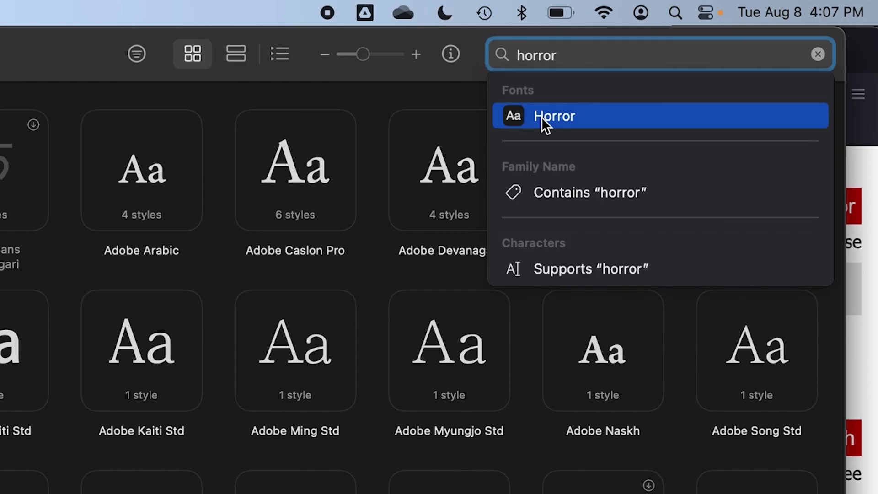
left_click(541, 117)
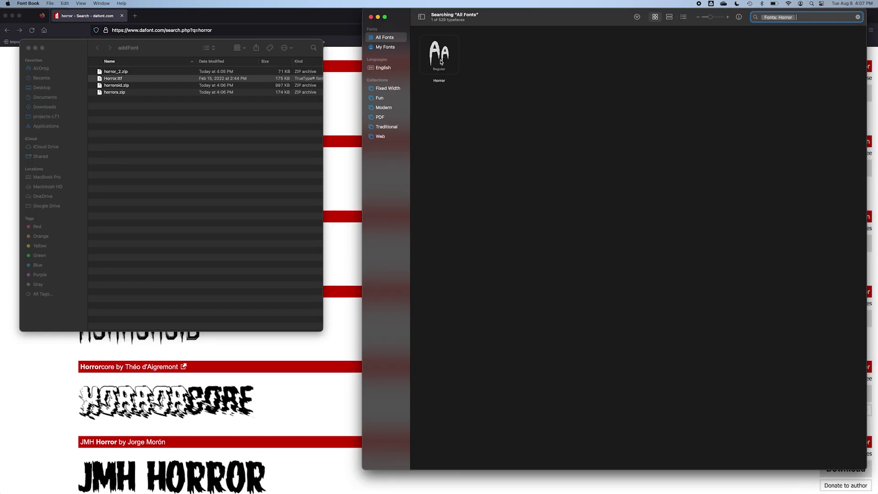
double_click(440, 62)
- Switch to Word, create a blank document and set the font to Horror
key("super+Tab")
key("super+Tab")
key("super+Tab")
key("super+Tab")
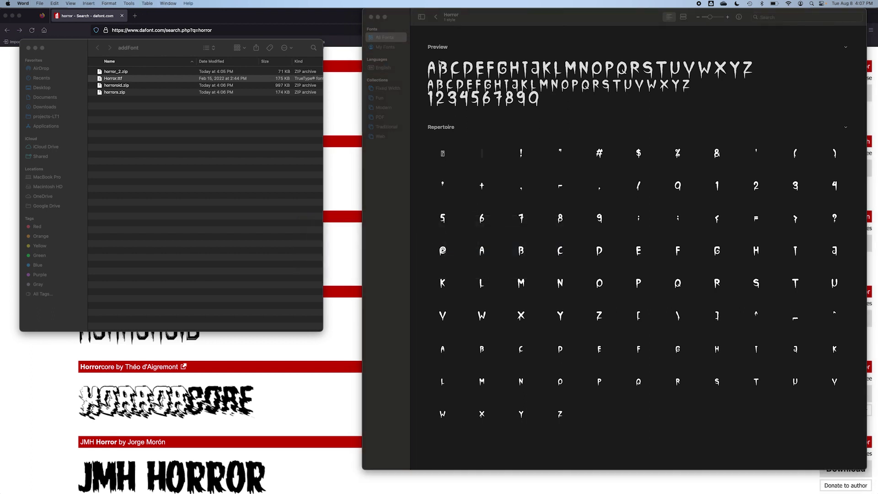
key("super+n")
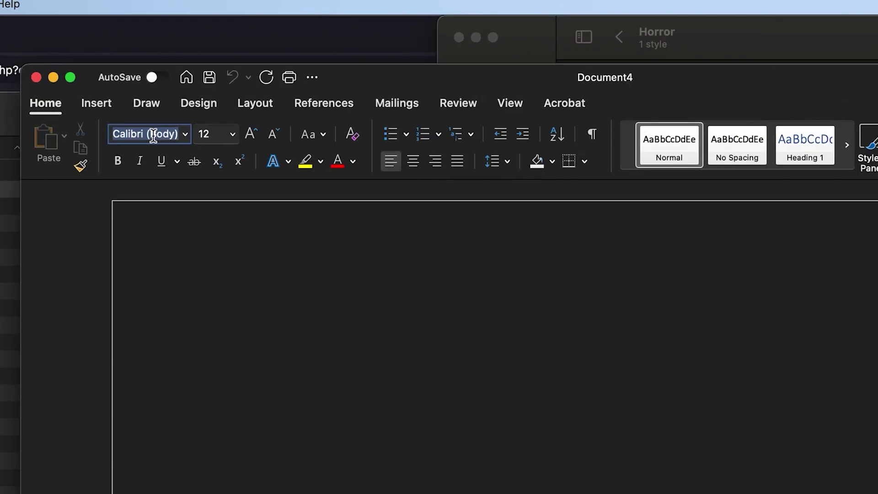
type("Horro")
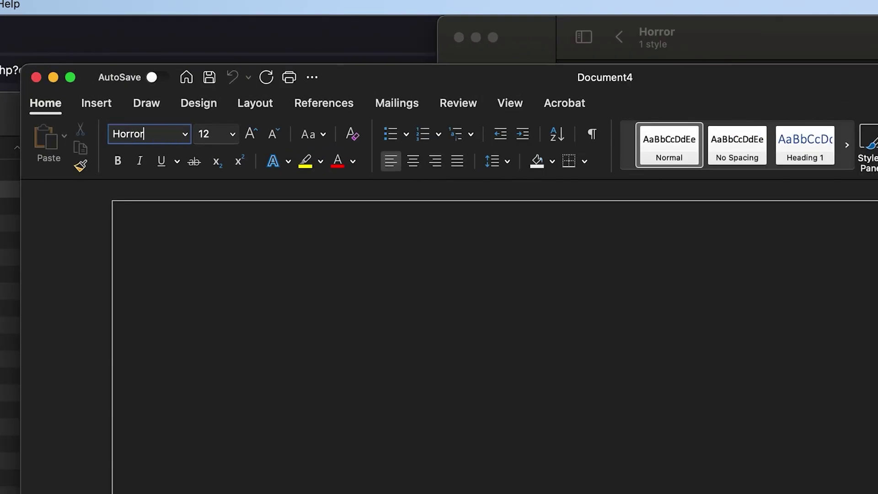
type("r")
key("Return")
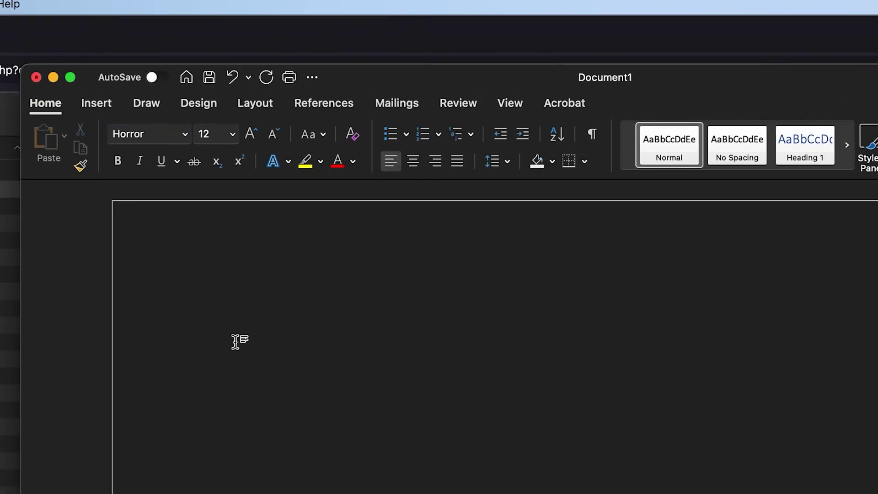
- Write "I'm writing in HORROR! This font has everything you need! Punctuation, CAPS, lowercase," in the document
type("I'm writing in HORROR! This")
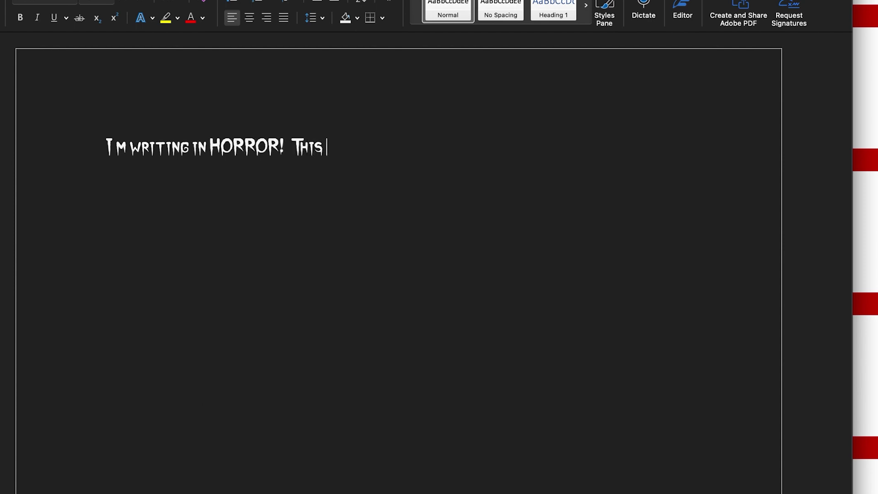
type(" font has everything you need! P")
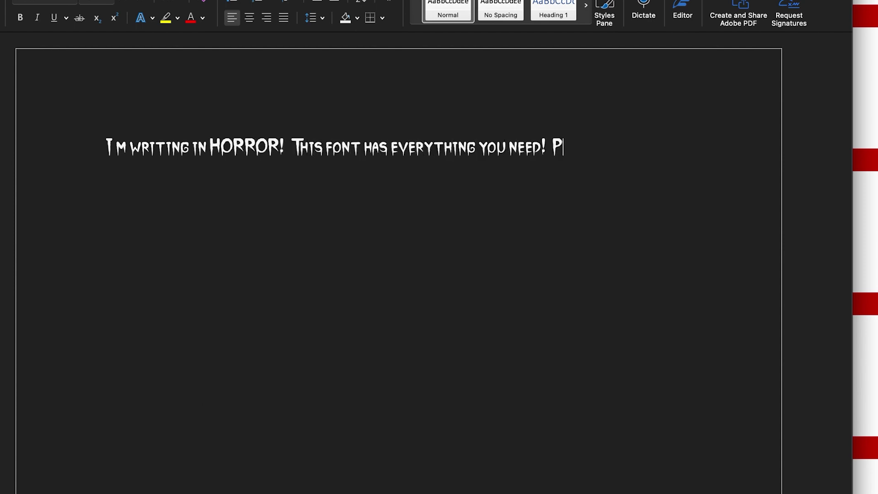
type("unctuation, CAPS, lowercase,")
- Continue the sentence with "underlines," underlined and "italics," in italics
key("super+u")
type("underlines,")
key("super+u")
key("super+i")
type("italics,")
key("super+i")
- Finish the sentence with "bold," in bold, "even" in regular style, and "strikethrough." struck through
key("super+b")
type("bold,")
key("super+b")
type("even")
left_click(80, 18)
type("strikethrough.")
- Quit Word without saving the sample document
key("super+q")
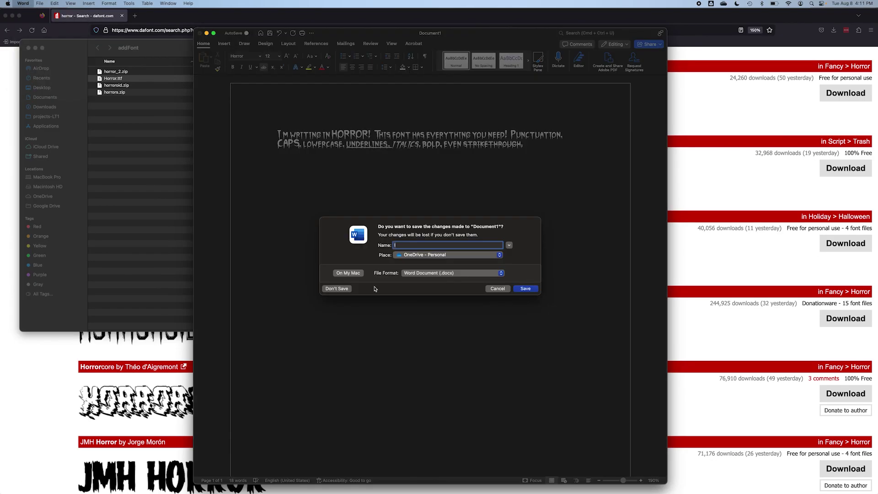
left_click(342, 288)
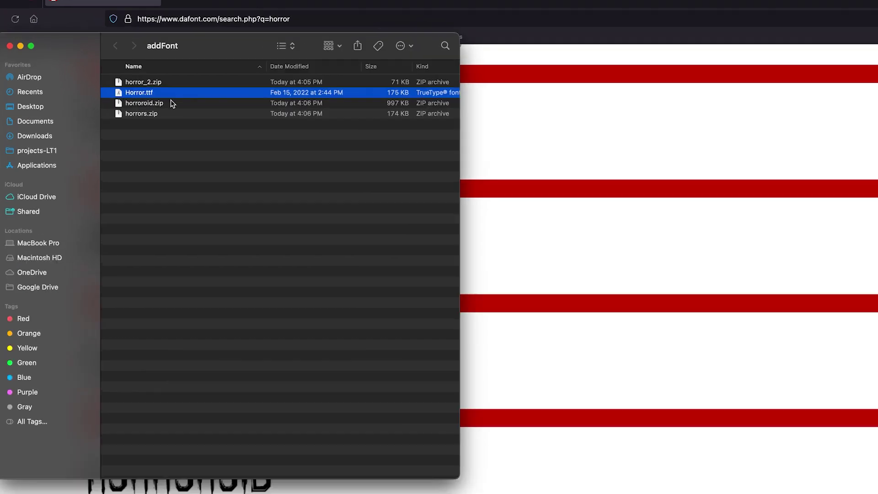
- Extract horroroid.zip in the addFont folder and open the extracted horroroid folder
double_click(126, 86)
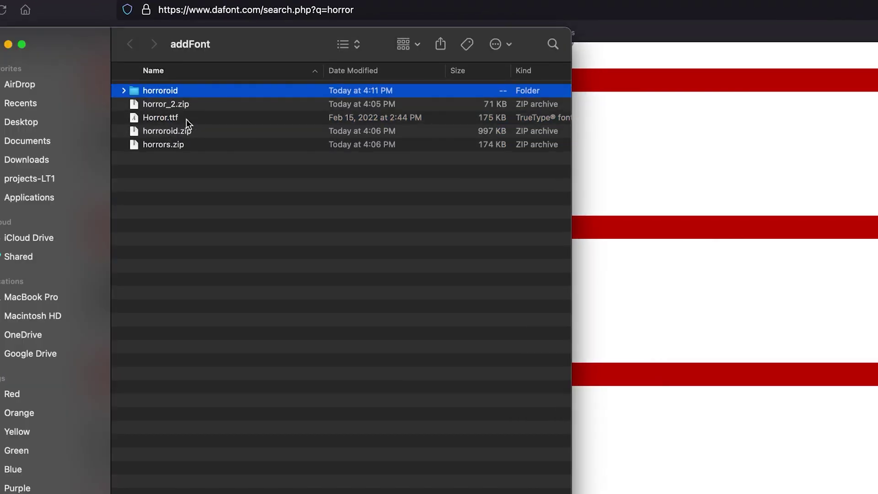
double_click(175, 91)
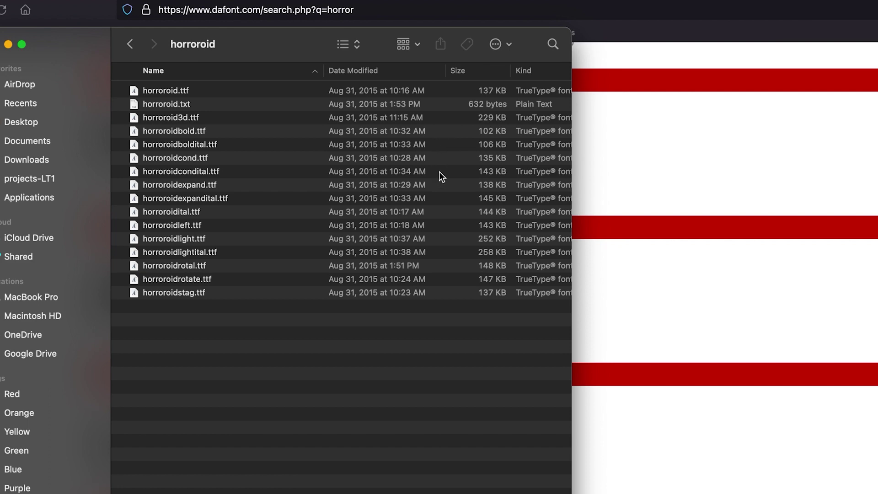
- Launch Font Book through a Spotlight search for "font" and browse down the list of all fonts
key("super+space")
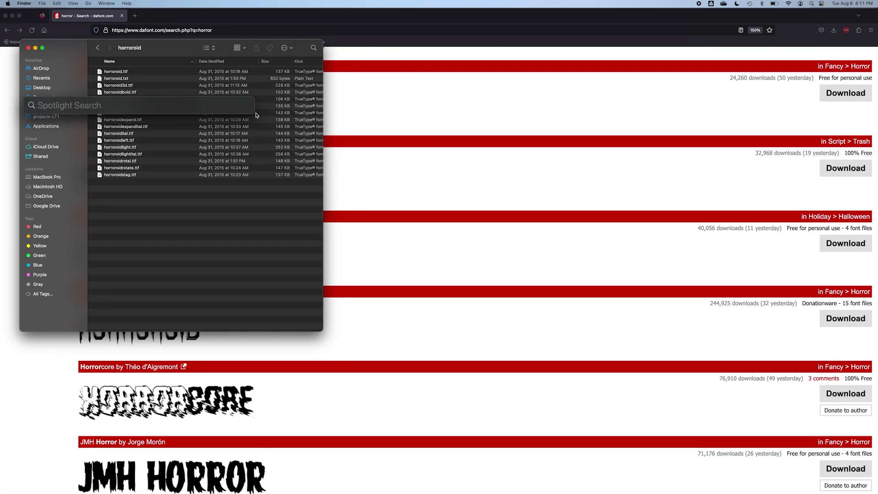
type("font")
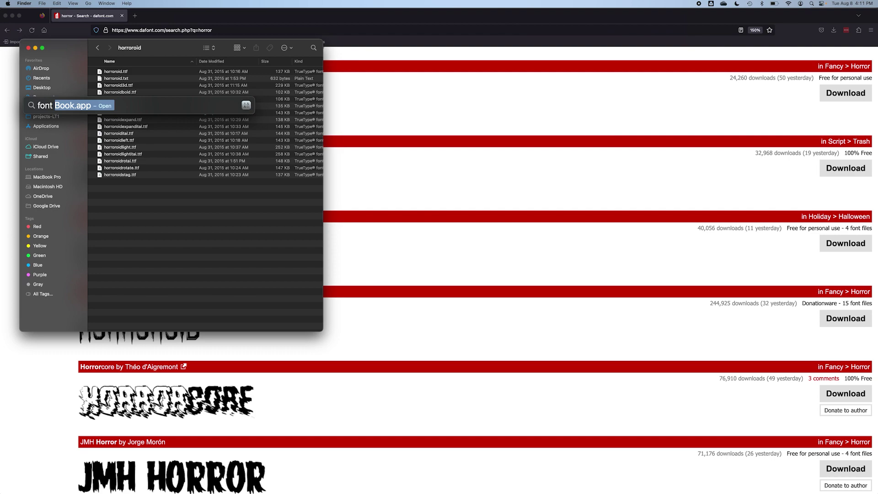
key("Return")
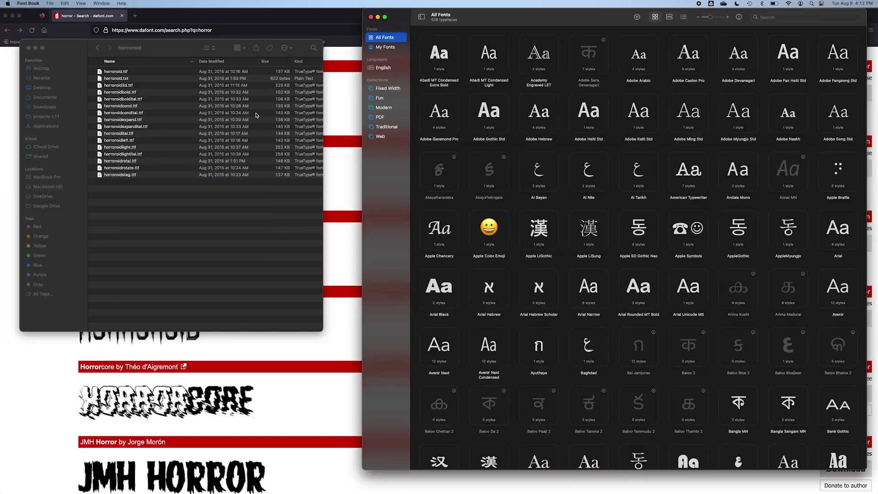
scroll(408, 93, "down", 15)
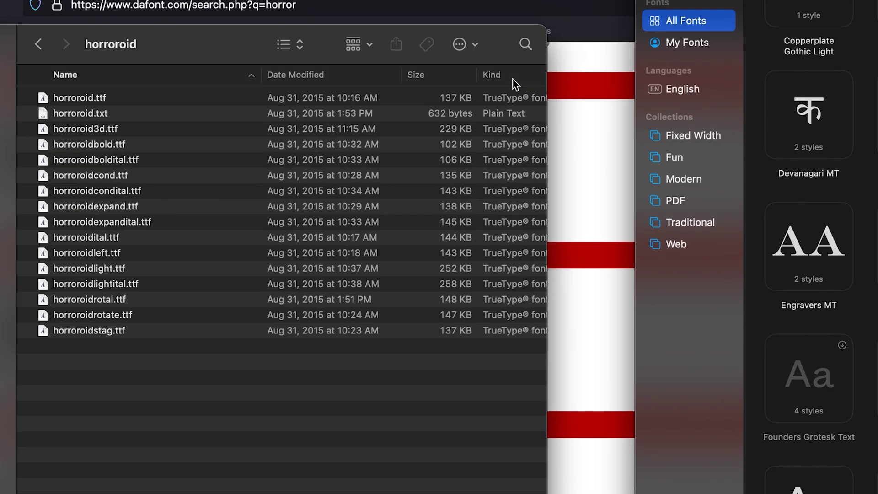
- Sort the horroroid folder by kind and install all its TTF files together by moving them into Font Book
left_click(301, 63)
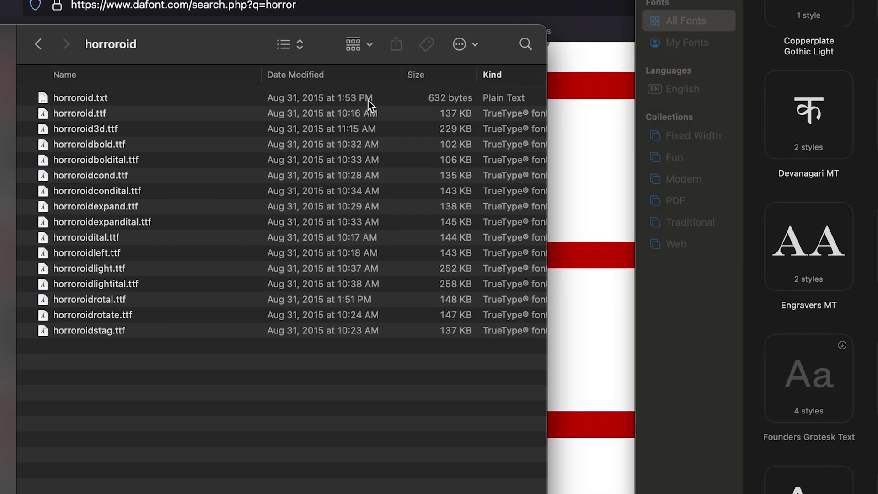
left_click(254, 116)
left_click(251, 333, "shift")
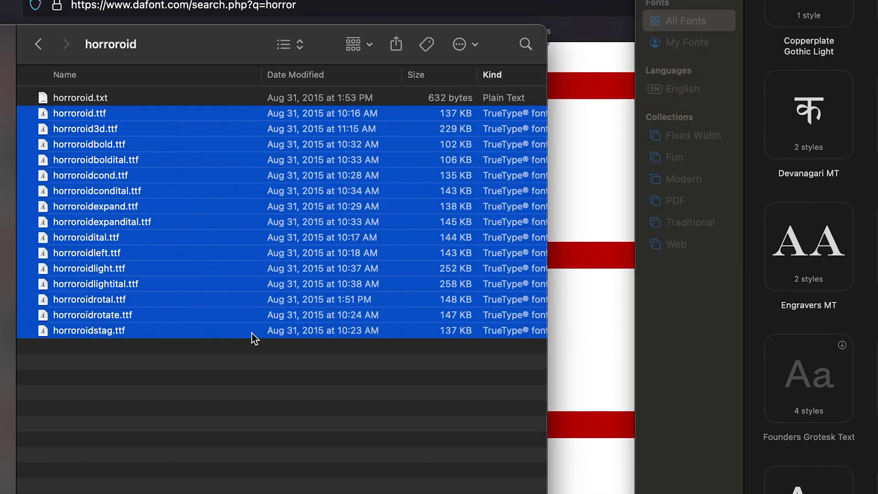
left_click_drag(245, 131, 877, 263)
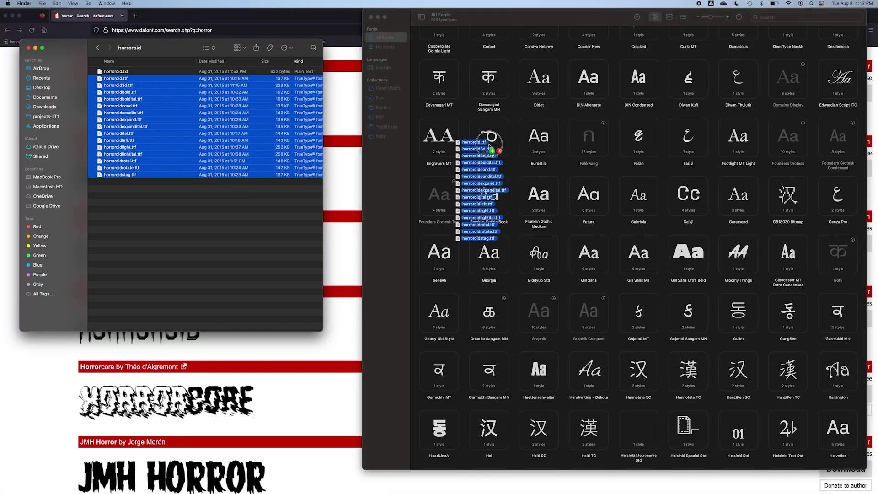
left_click_drag(489, 146, 497, 151)
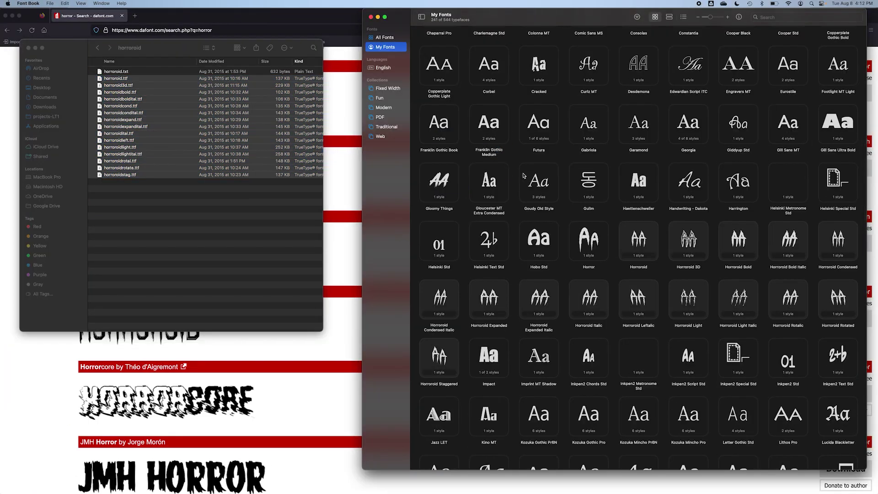
- Check the font list of a new blank Word document for the Horroroid fonts and quit Word
left_click(165, 476)
double_click(278, 124)
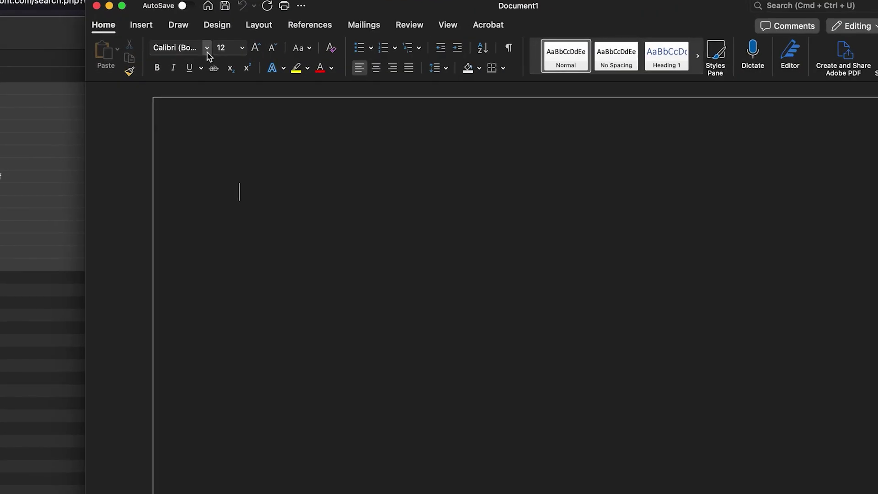
left_click(260, 57)
mouse_move(276, 250)
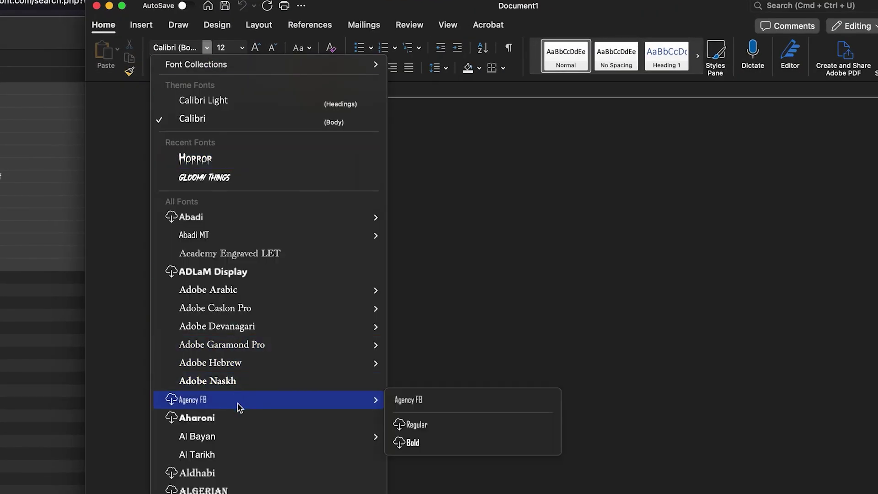
scroll(243, 411, "down", 20)
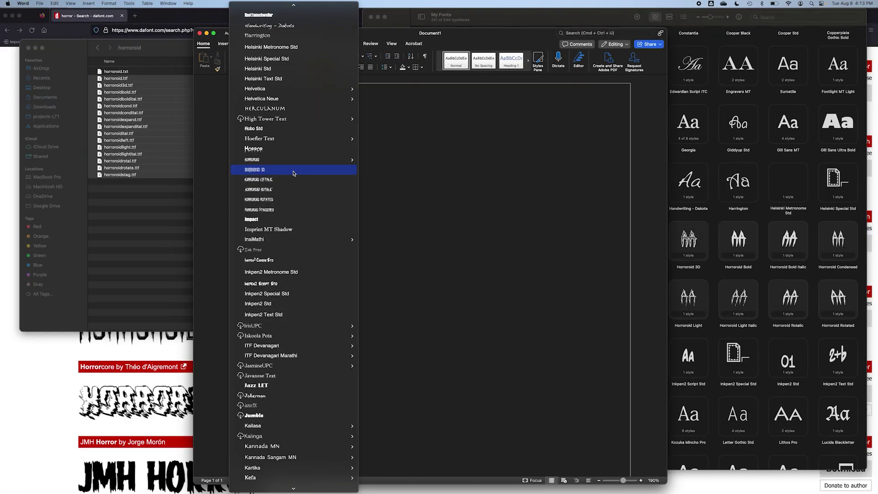
left_click(263, 325)
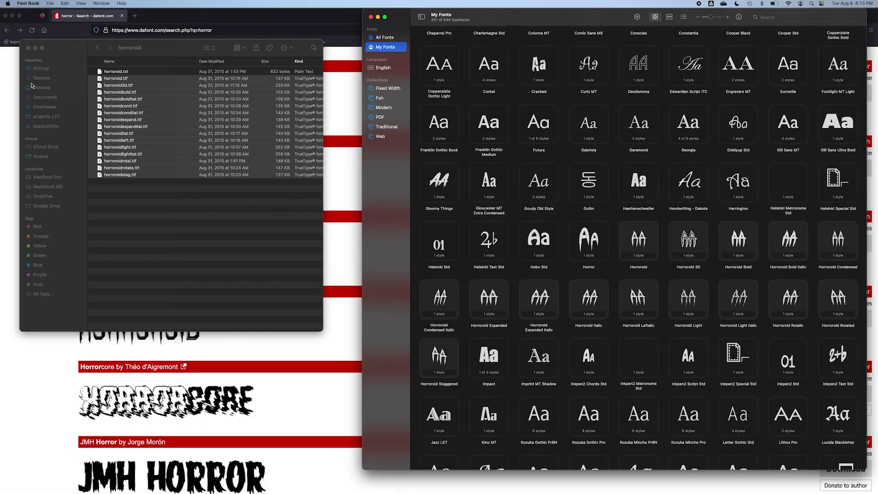
- Return to the addFont folder and extract horrors.zip
left_click(97, 47)
left_click(118, 98)
double_click(197, 181)
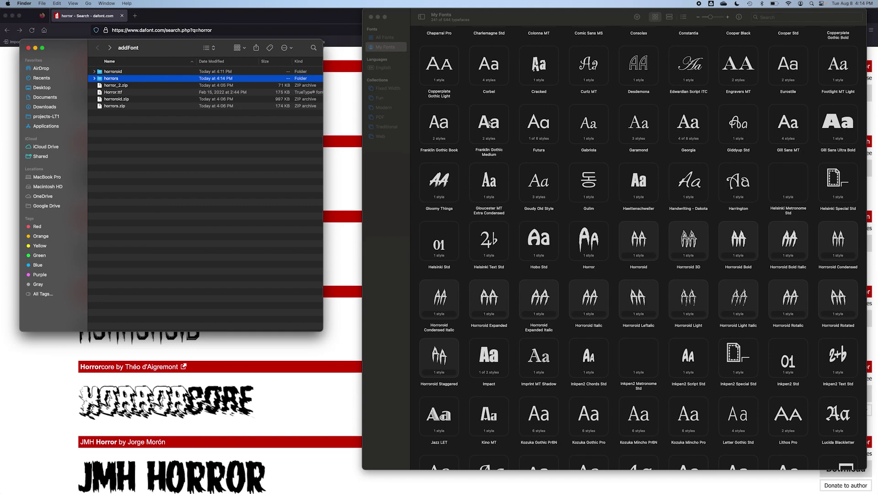
- Show the installed Horroroid font in Finder from Font Book and arrange the Fonts folder window beside the addFont window
left_click(488, 123)
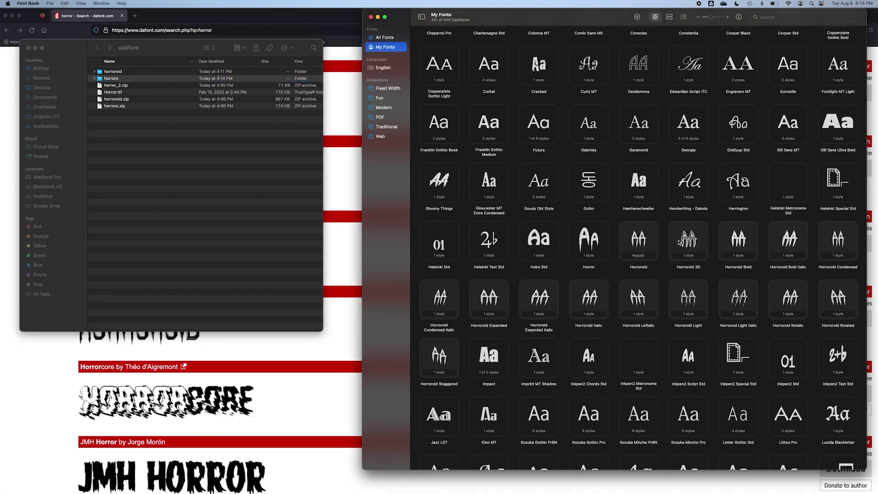
right_click(648, 245)
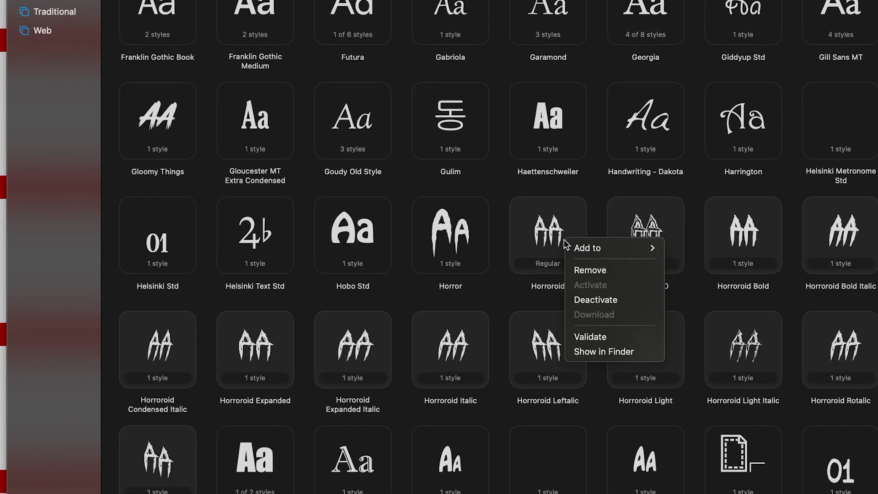
left_click(582, 352)
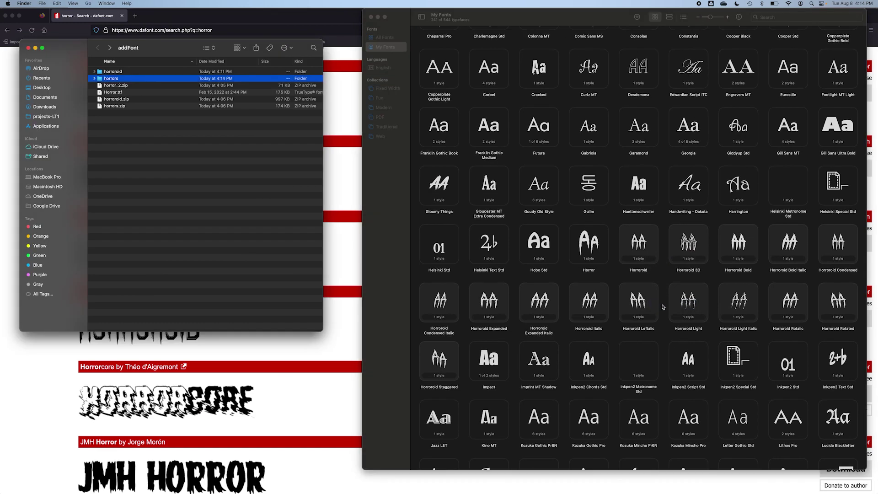
left_click_drag(494, 373, 431, 106)
scroll(510, 183, "up", 2)
left_click_drag(577, 248, 687, 399)
left_click(514, 338)
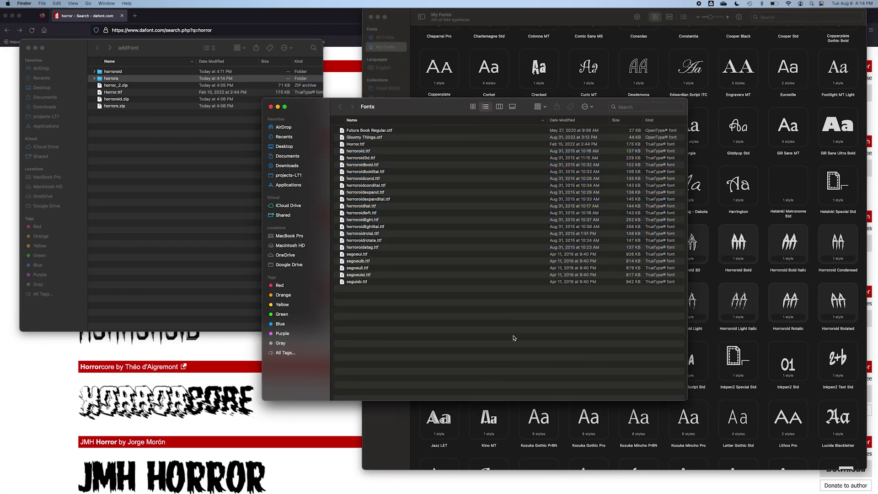
- Expand the horrors folder and move Horrors Italic.otf and Horrors.otf into the Fonts folder
left_click(95, 79)
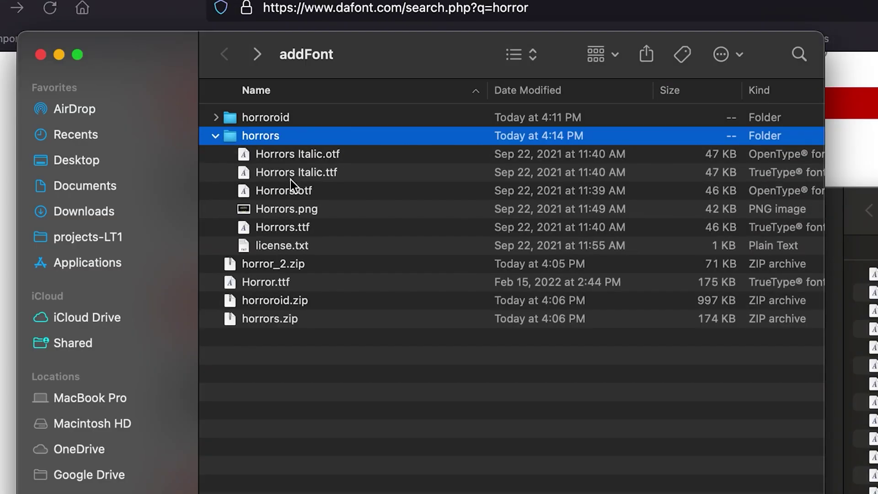
left_click(325, 154)
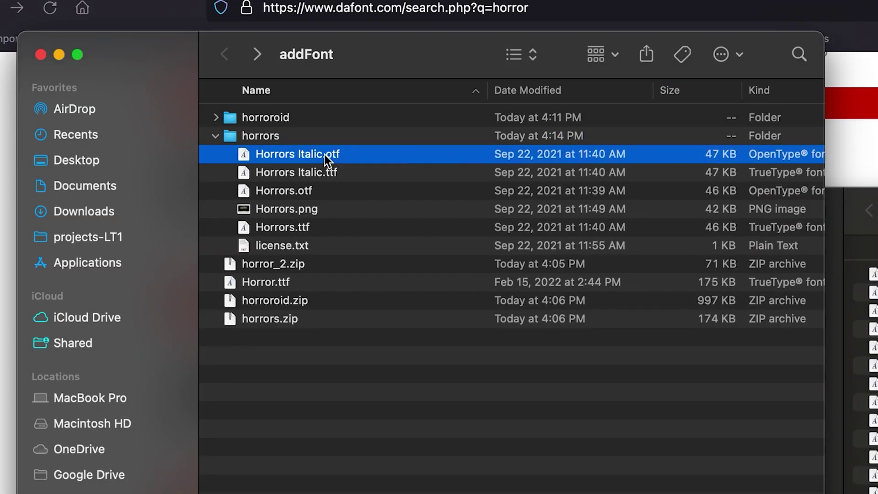
left_click(304, 192, "super")
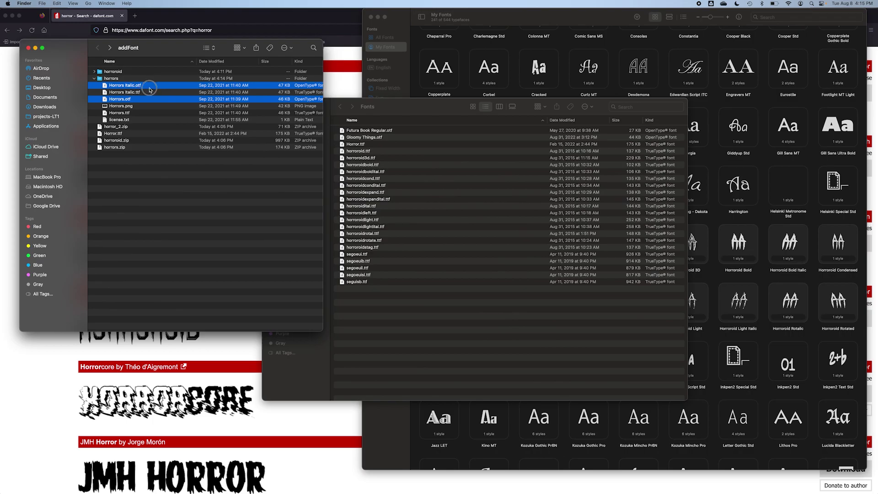
left_click_drag(329, 158, 765, 327)
left_click_drag(300, 150, 457, 290)
- Open a blank document in Word, find the Horrors family in the font list and choose it as the font
left_click(141, 480)
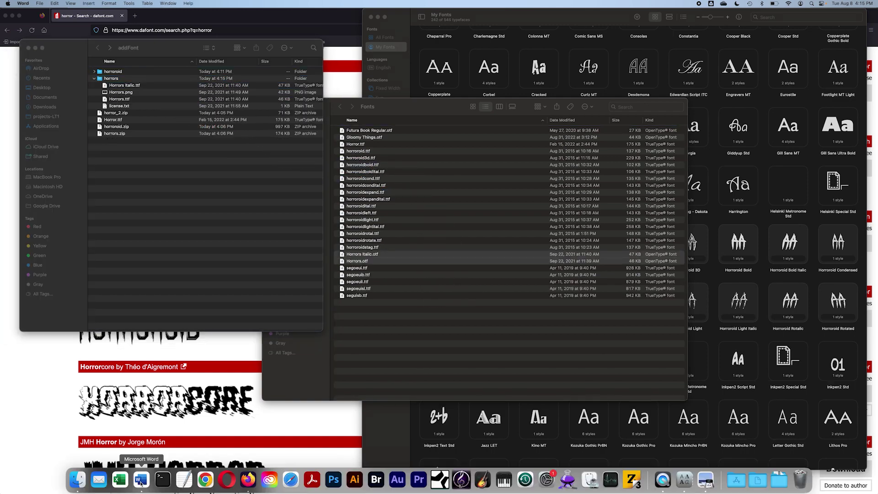
left_click(266, 57)
scroll(276, 253, "up", 5)
scroll(275, 253, "down", 15)
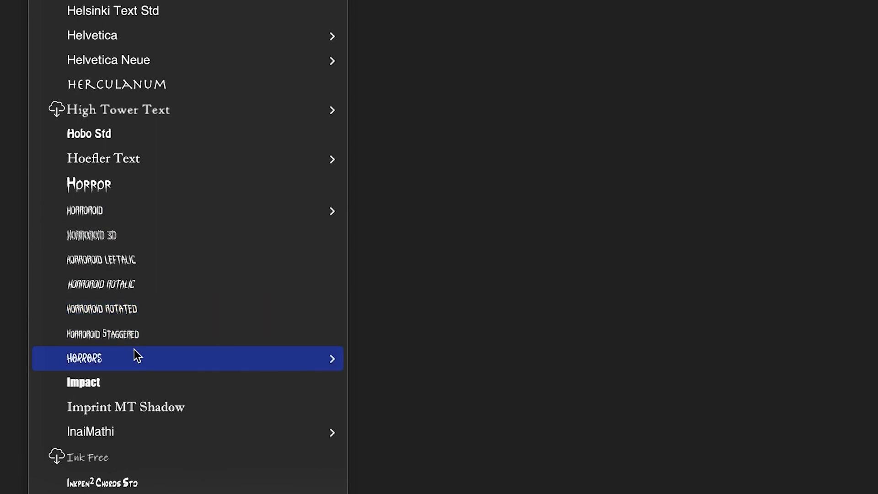
mouse_move(135, 354)
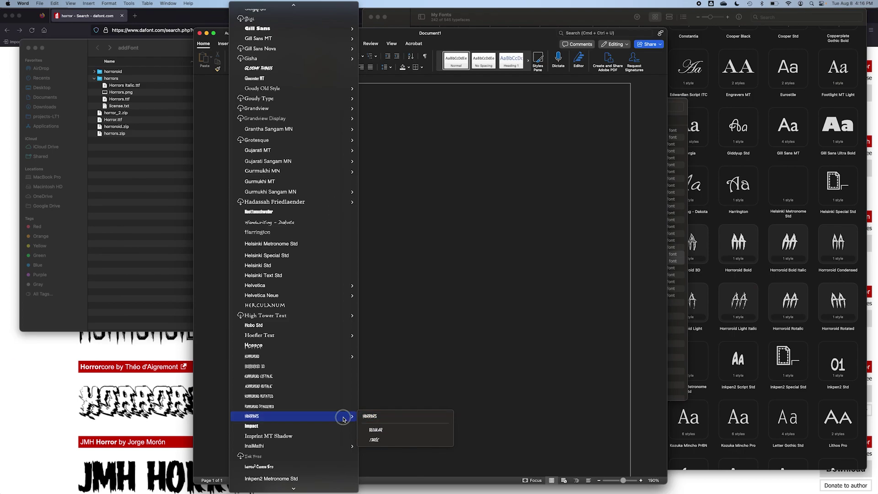
left_click(343, 419)
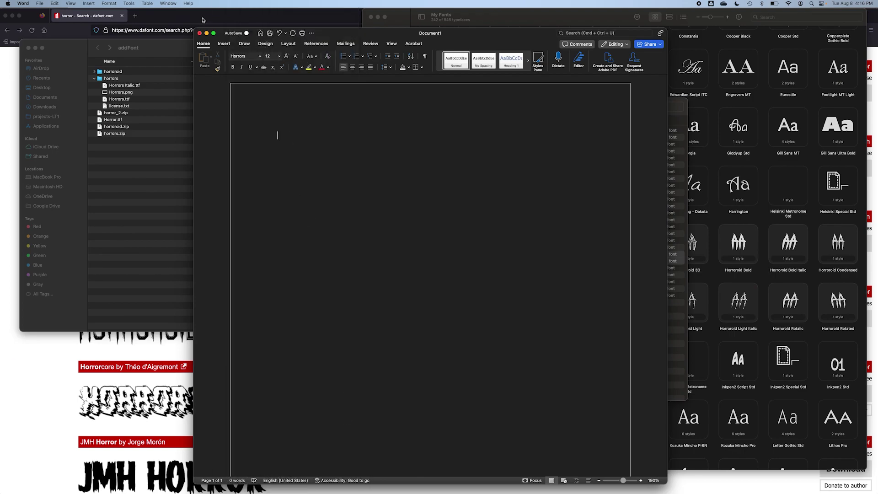
- Quit Word without saving the blank document
left_click(23, 3)
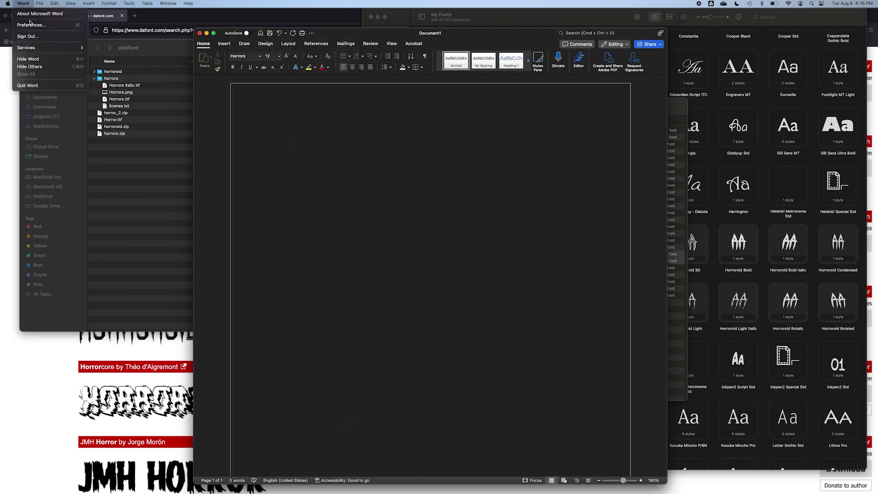
left_click(36, 86)
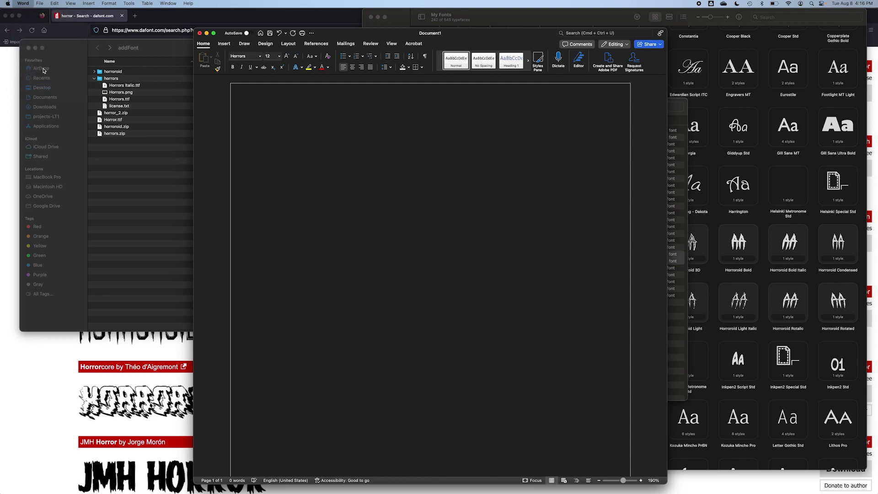
left_click(348, 289)
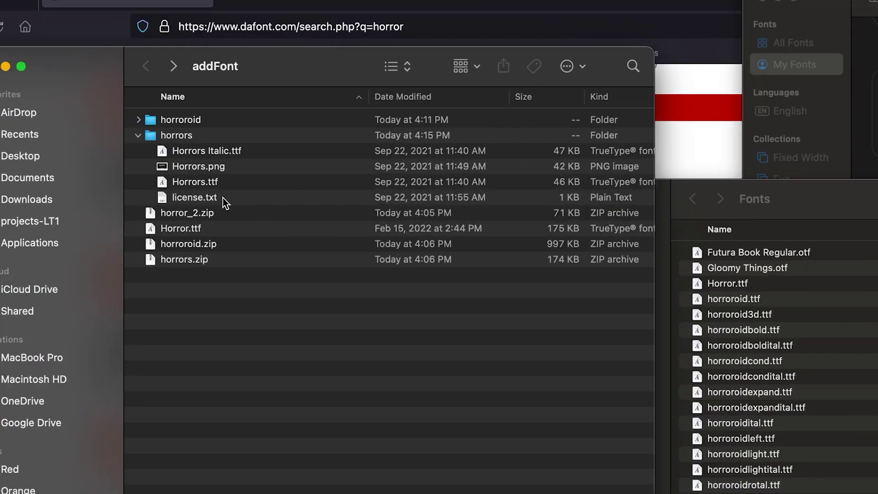
- Examine the usage terms in the horrors folder's license.txt, and close the text file and the addFont window
double_click(213, 198)
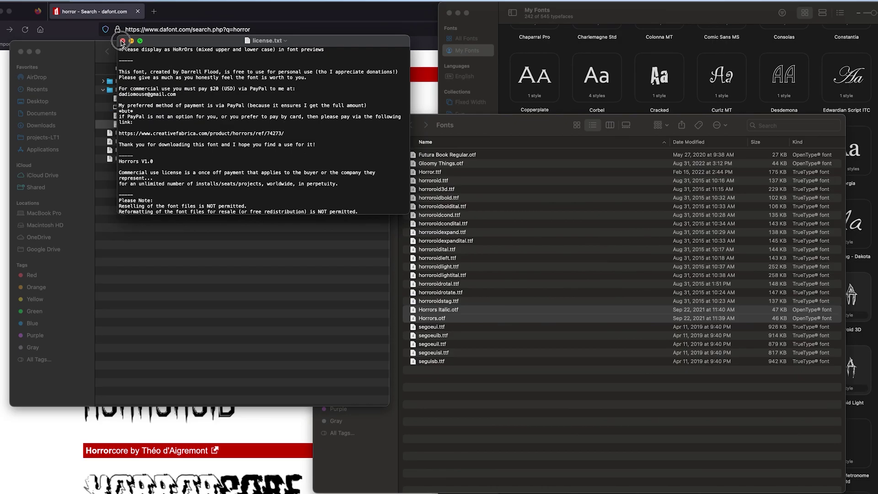
left_click(173, 47)
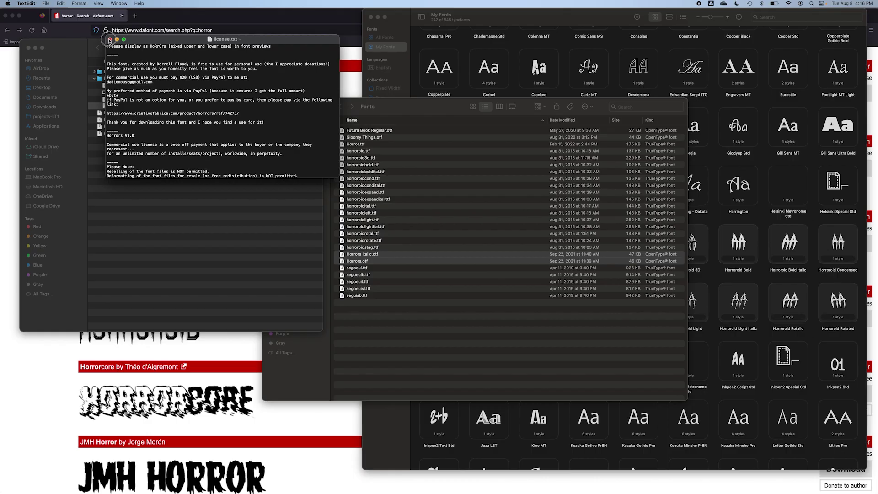
left_click(28, 47)
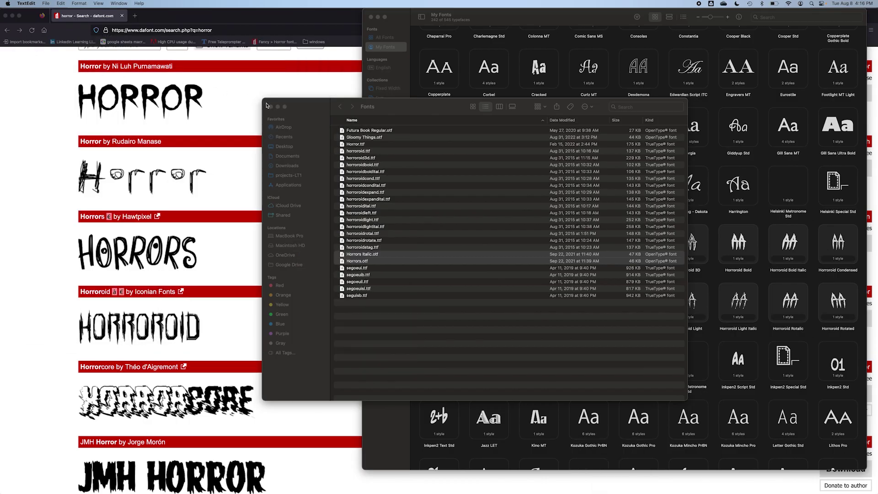